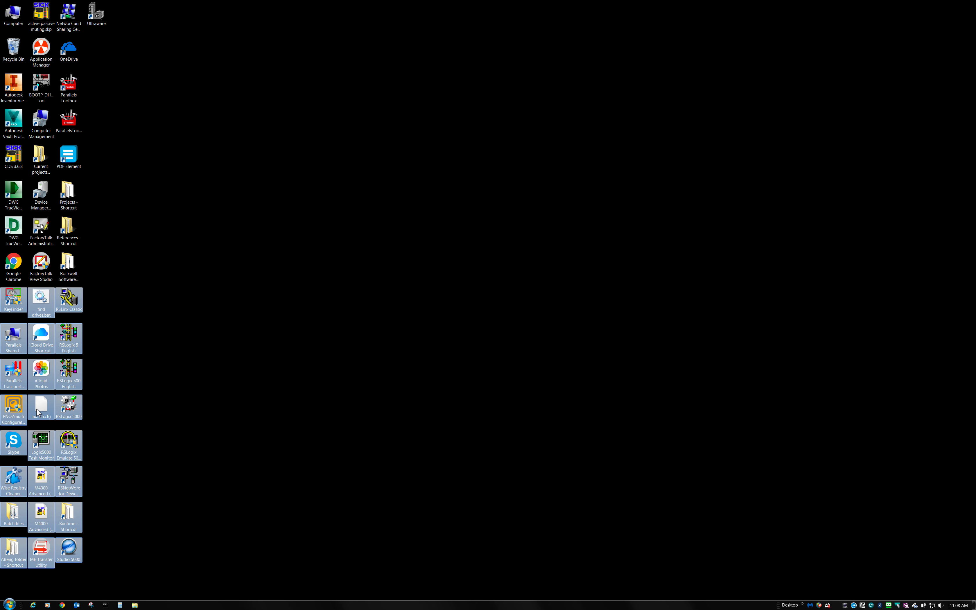
Move the selected block of desktop icons up beside the remaining ones, separated by a gap, and deselect them
{"action": "left_click_drag", "start_coordinate": [37, 412], "coordinate": [219, 61]}
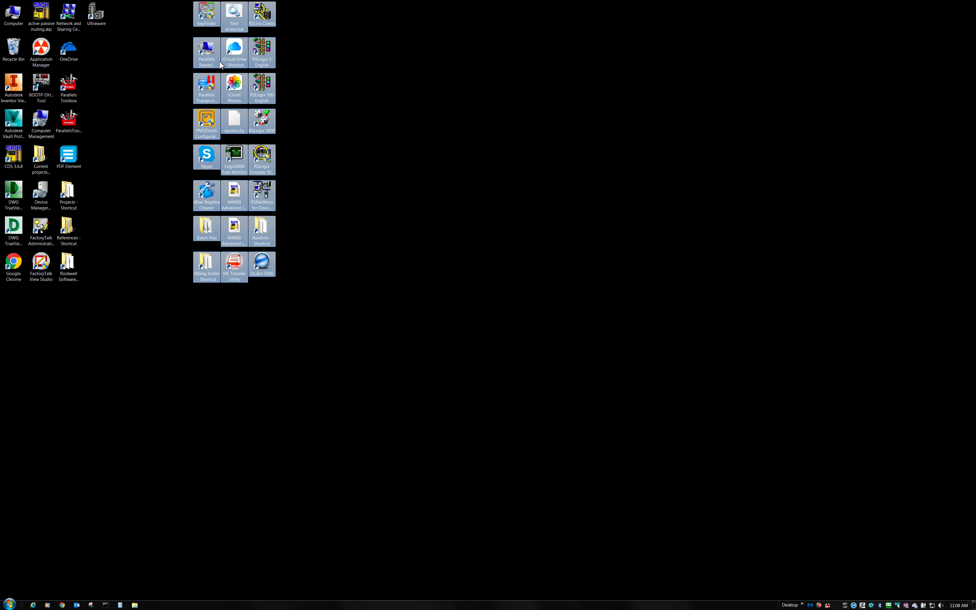
{"action": "left_click", "coordinate": [485, 224]}
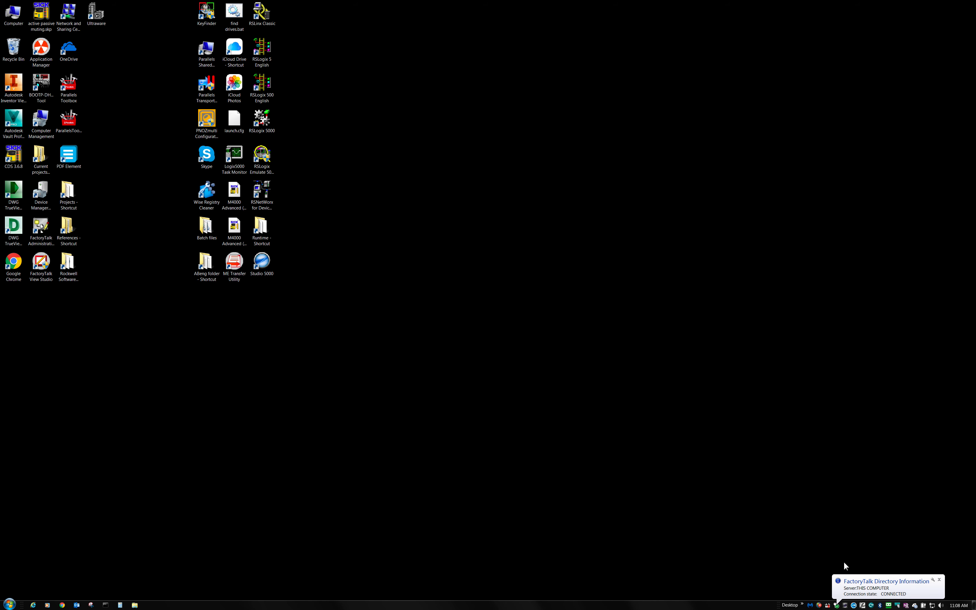
Switch the primary display's resolution to 1680x1050 with the Parallels Toolbox Switch Resolution tool
{"action": "left_click", "coordinate": [826, 605]}
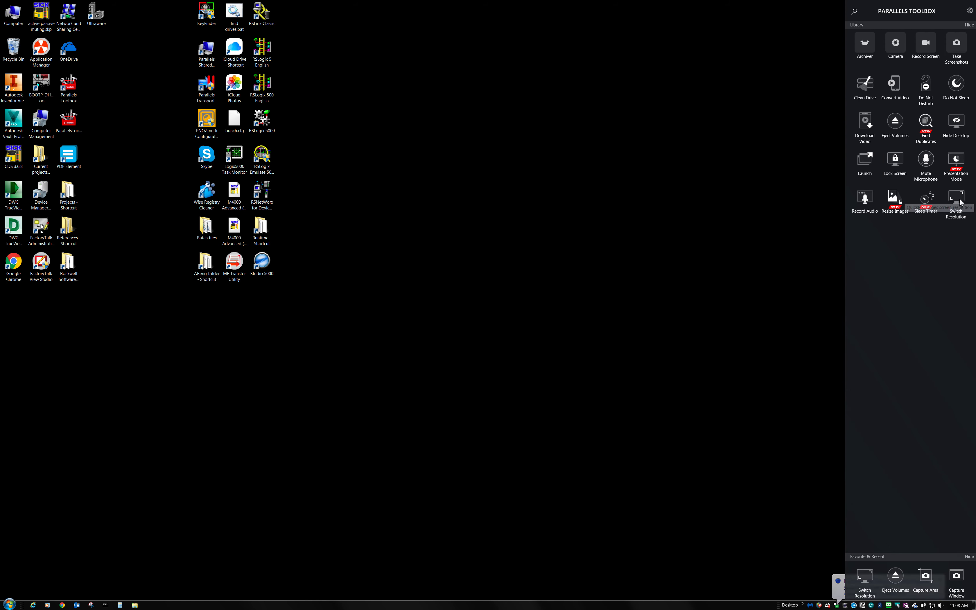
{"action": "left_click", "coordinate": [960, 201]}
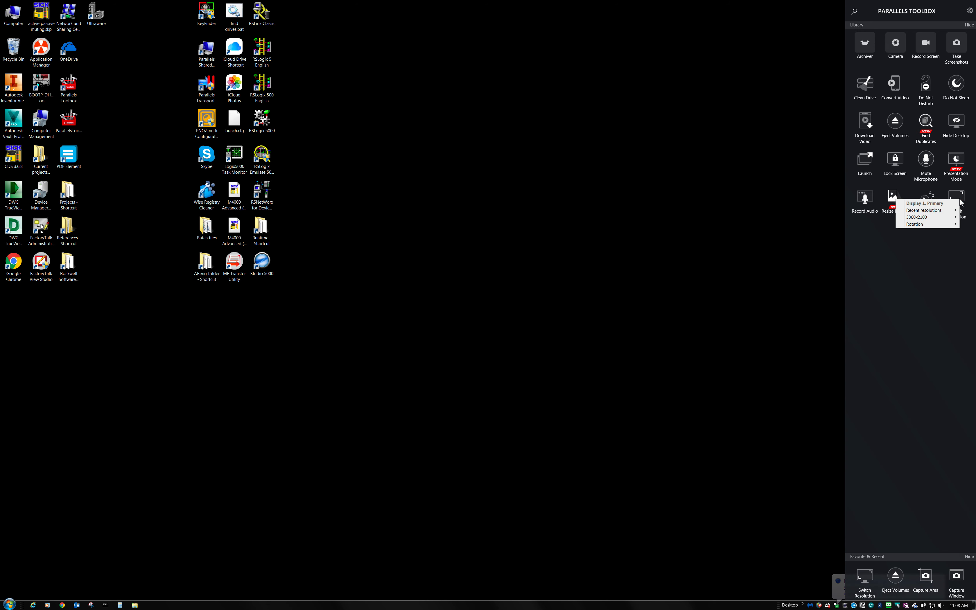
{"action": "mouse_move", "coordinate": [942, 218]}
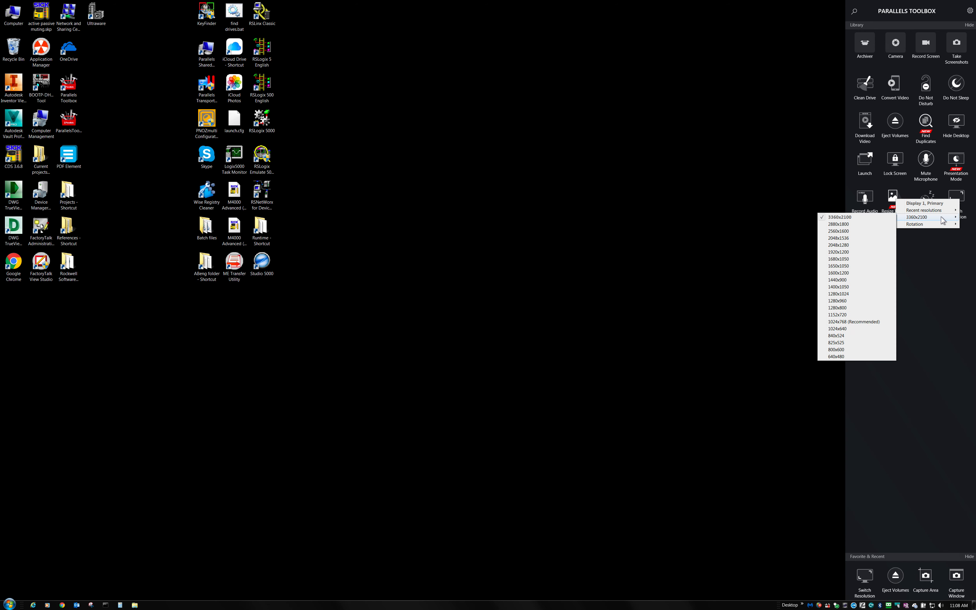
{"action": "left_click", "coordinate": [834, 260]}
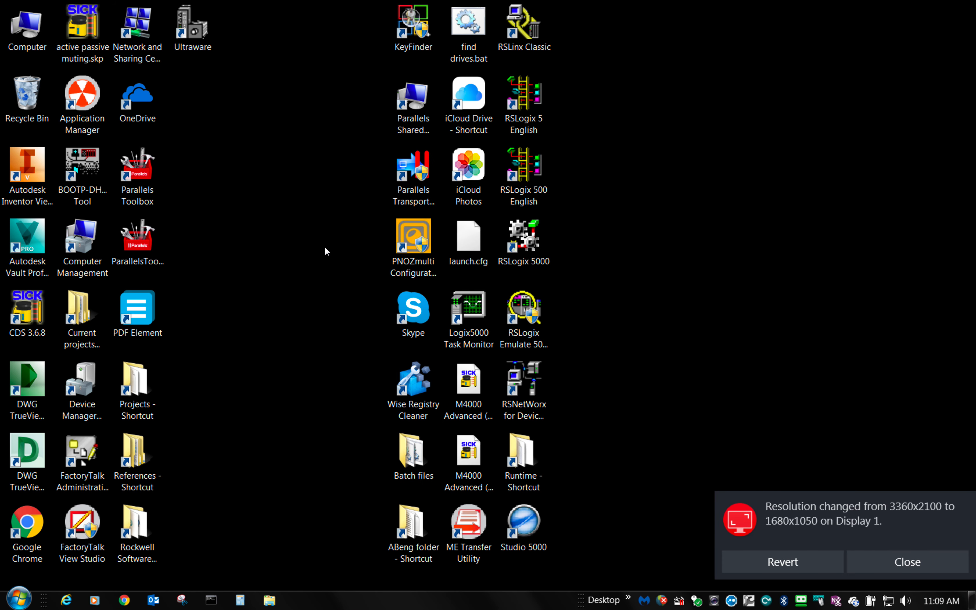
Open Parallels Shared Folders on the desktop and view the Mac's Home share and its Downloads folder
{"action": "double_click", "coordinate": [415, 110]}
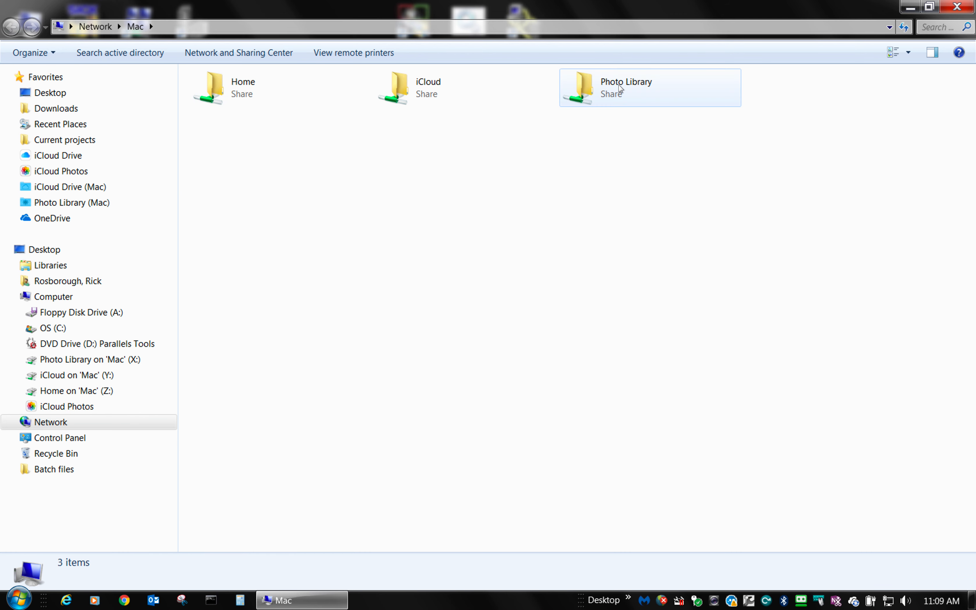
{"action": "double_click", "coordinate": [240, 89]}
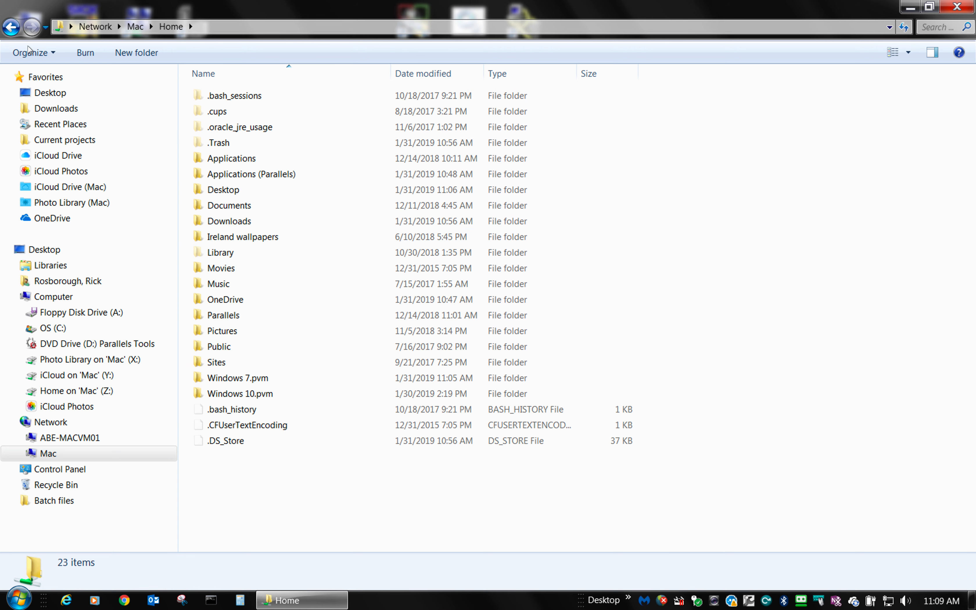
{"action": "left_click", "coordinate": [11, 27]}
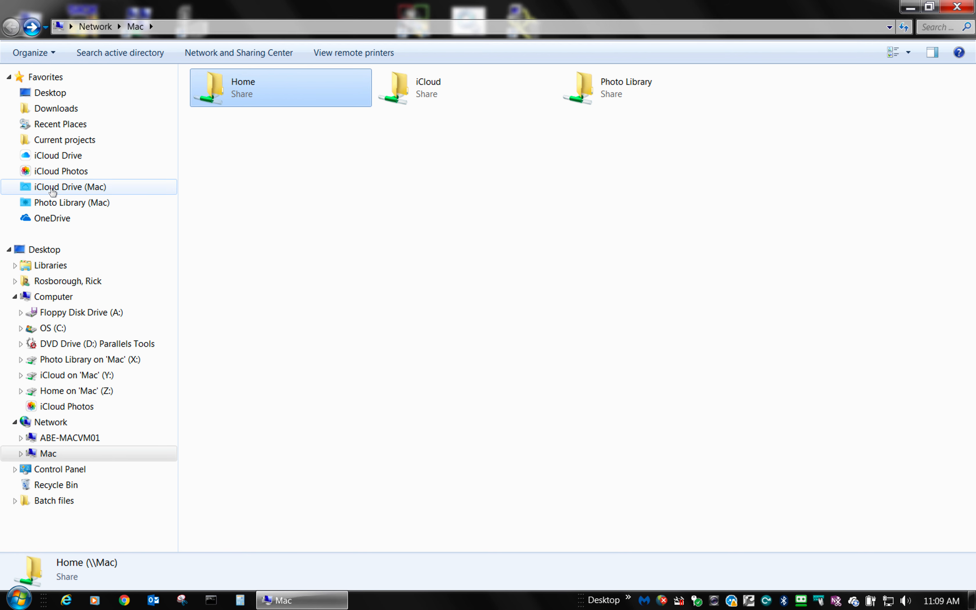
{"action": "left_click", "coordinate": [52, 113]}
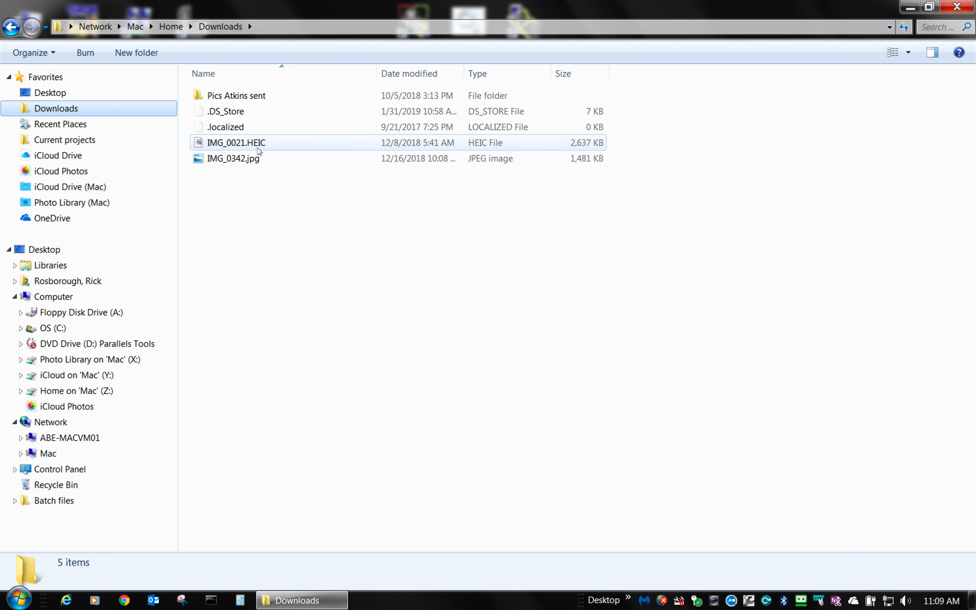
Switch to the Mac desktop and resume the Windows 10 virtual machine from the Parallels Control Center
{"action": "key", "text": "ctrl+Left"}
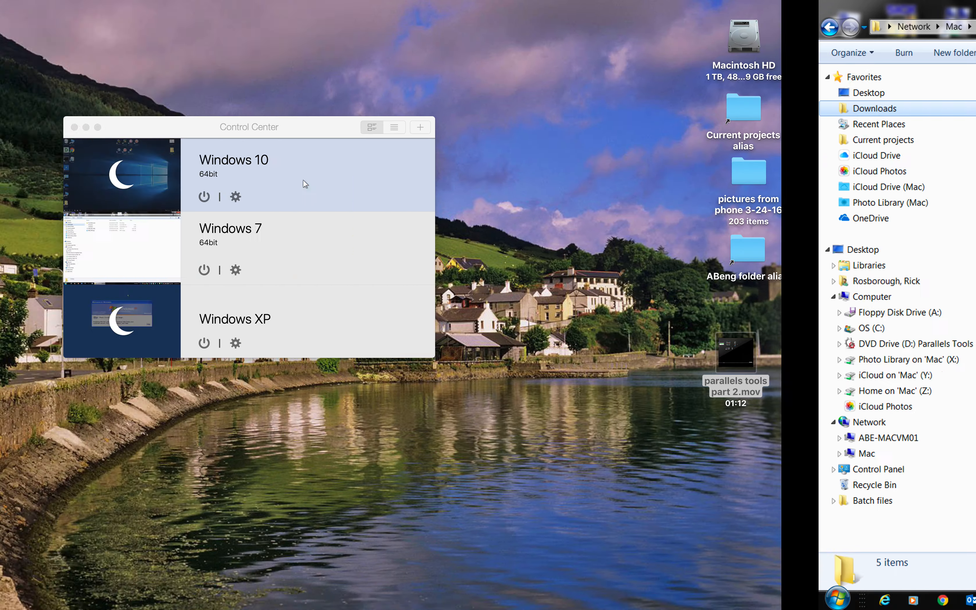
{"action": "double_click", "coordinate": [301, 178]}
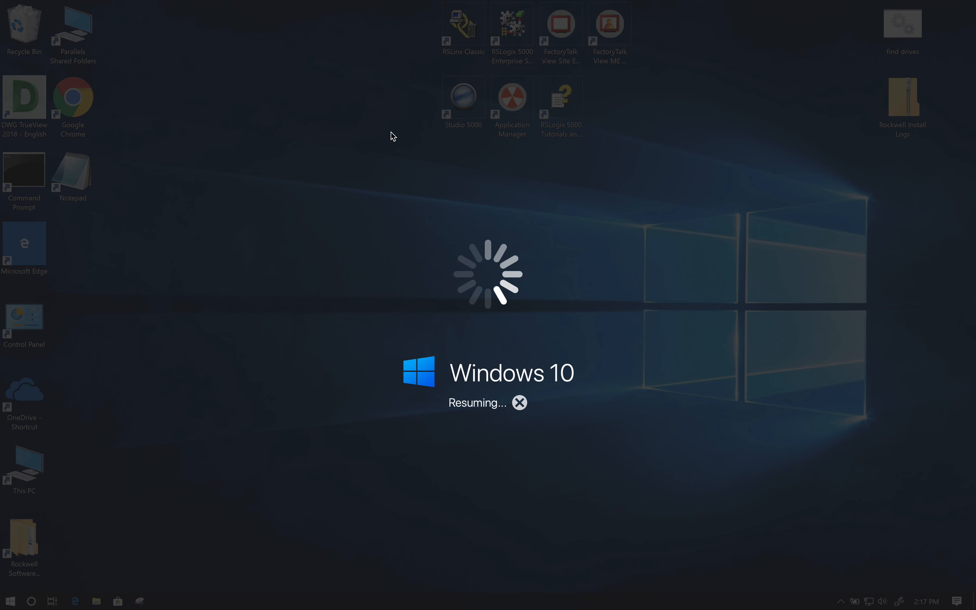
Switch to Finder on the Mac and show the Downloads folder for comparison with the Windows view
{"action": "key", "text": "ctrl+Left"}
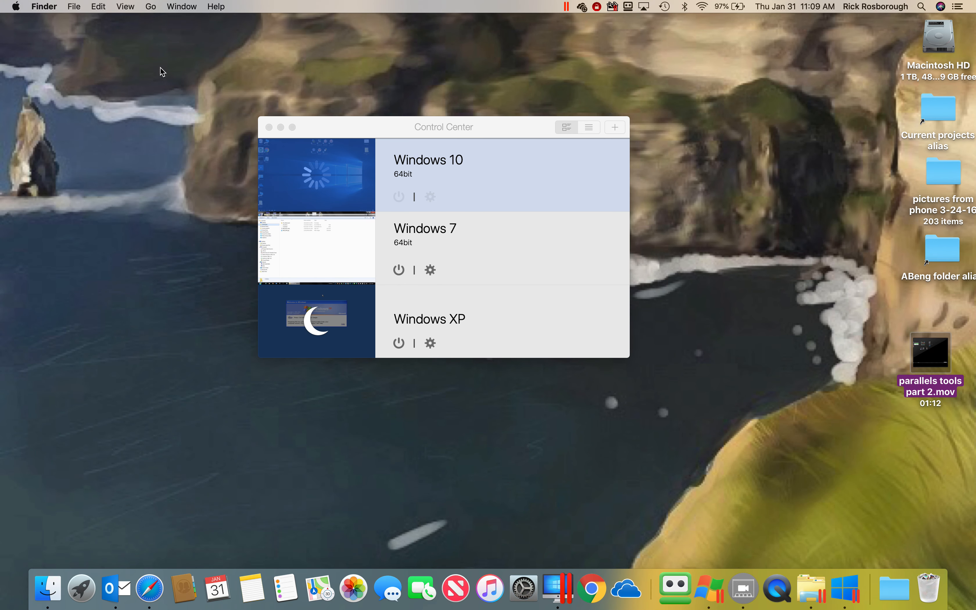
{"action": "left_click", "coordinate": [49, 581]}
{"action": "left_click", "coordinate": [54, 56]}
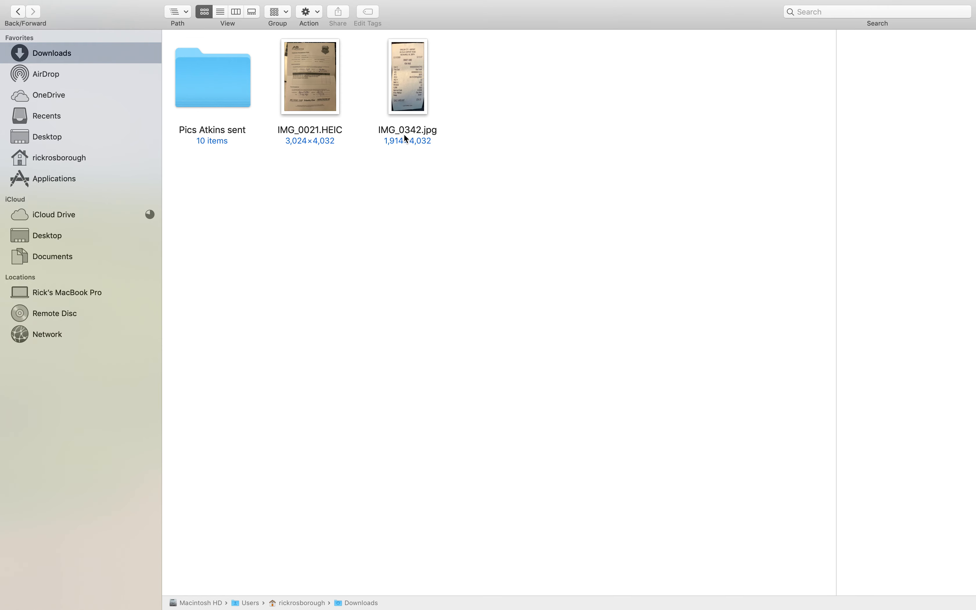
Return to the Windows 7 virtual machine and close the Downloads folder window
{"action": "key", "text": "ctrl+Right"}
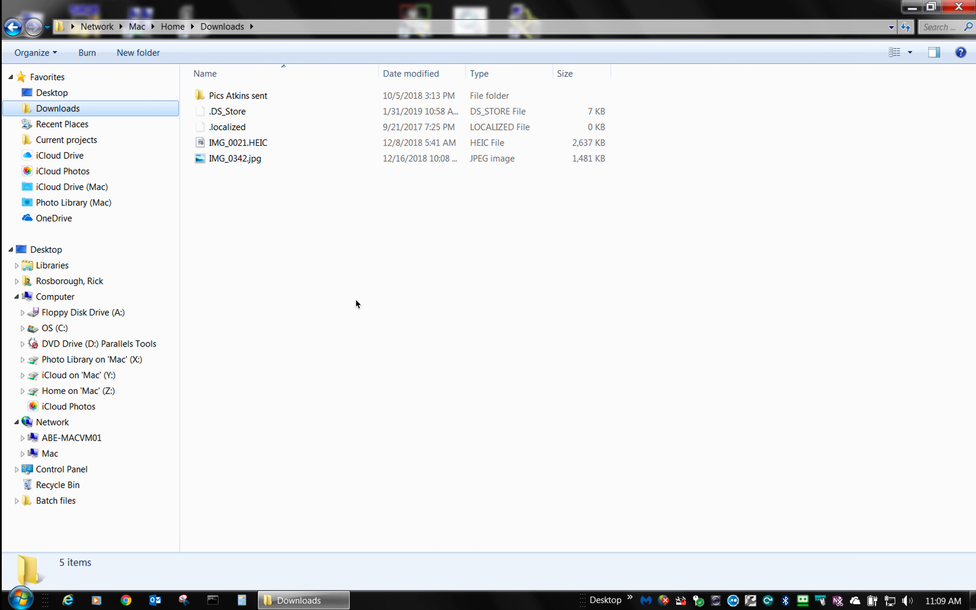
{"action": "key", "text": "ctrl+Up"}
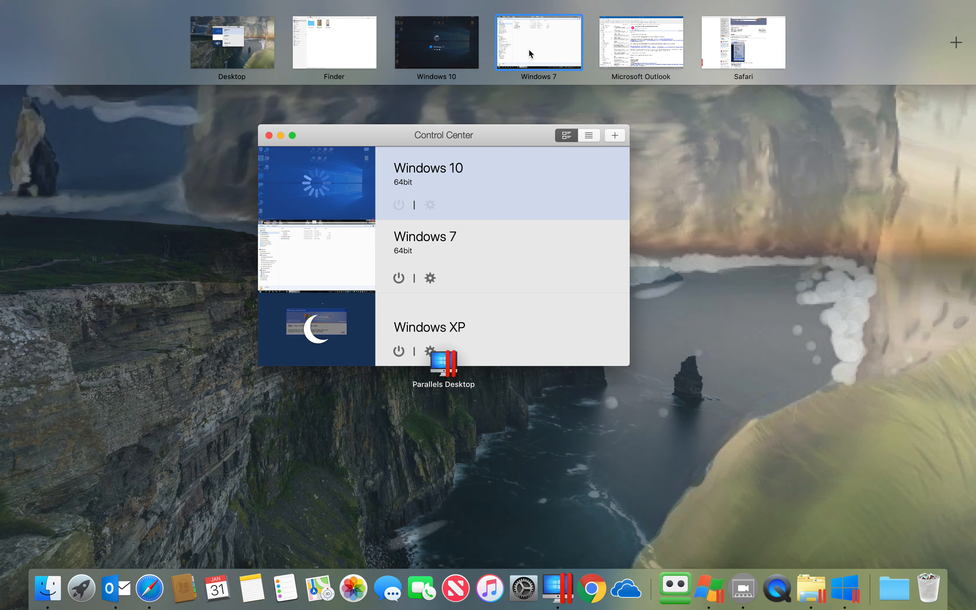
{"action": "left_click", "coordinate": [528, 49]}
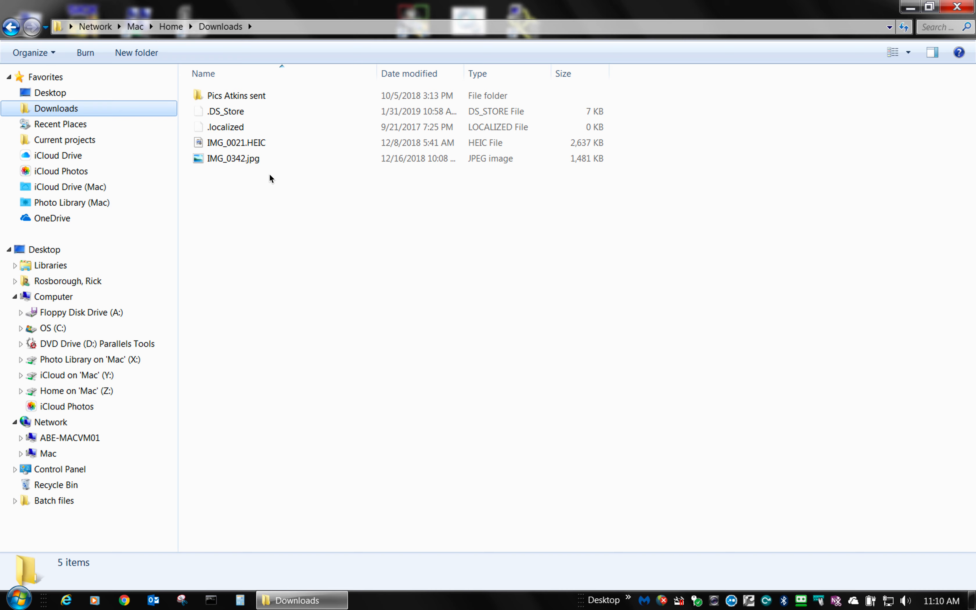
{"action": "left_click", "coordinate": [958, 7]}
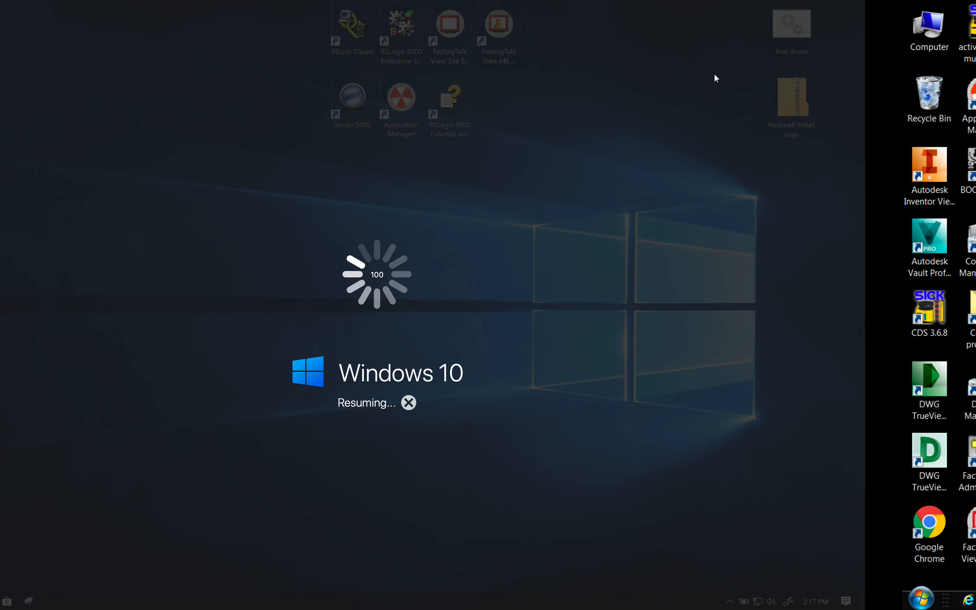
Switch to the Parallels Control Center and review the Windows 7 sharing configuration: Share Mac, the mapped Mac user folders, and Share Windows
{"action": "key", "text": "ctrl+Left"}
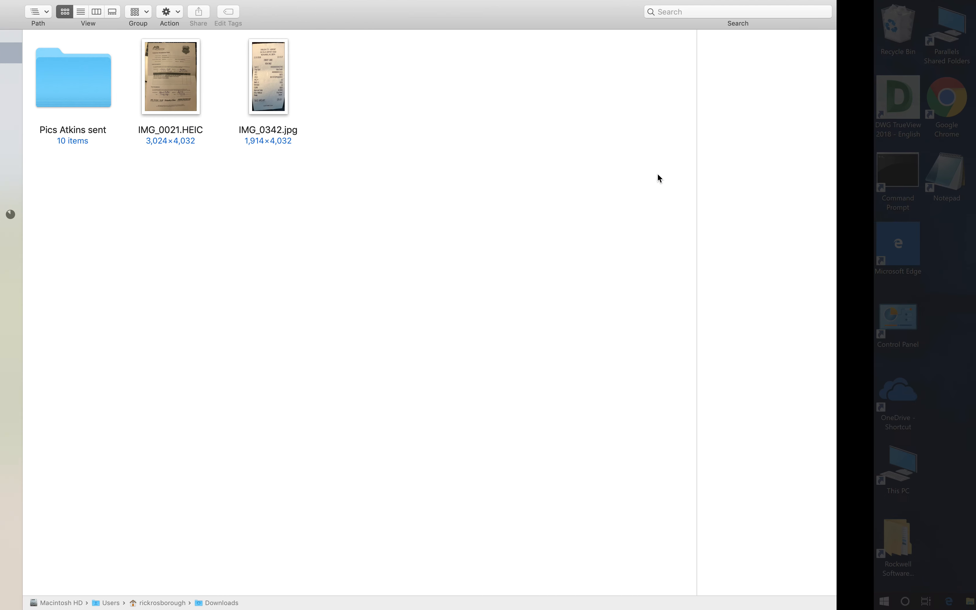
{"action": "key", "text": "ctrl+Up"}
{"action": "left_click", "coordinate": [752, 182]}
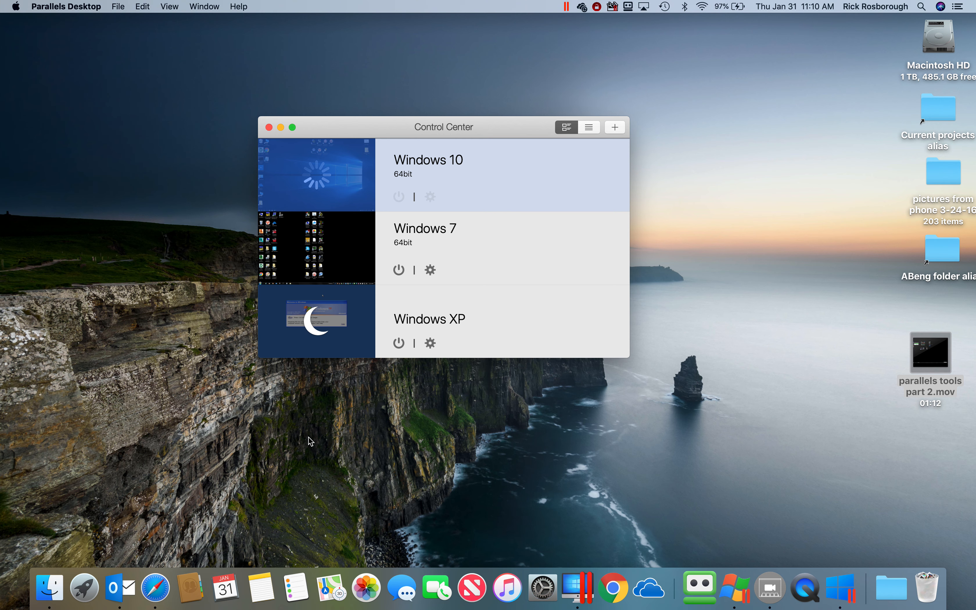
{"action": "left_click", "coordinate": [430, 270]}
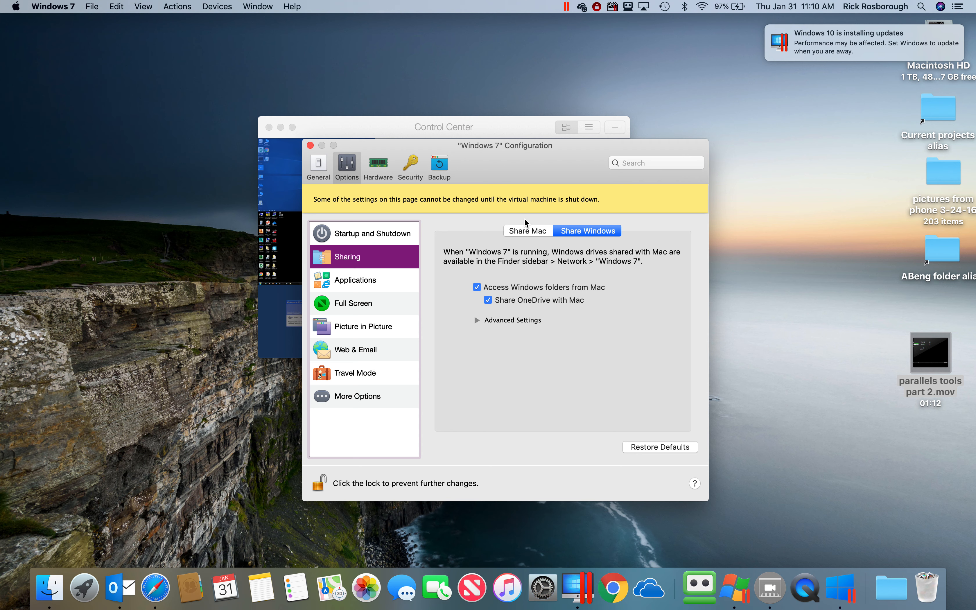
{"action": "left_click", "coordinate": [526, 231]}
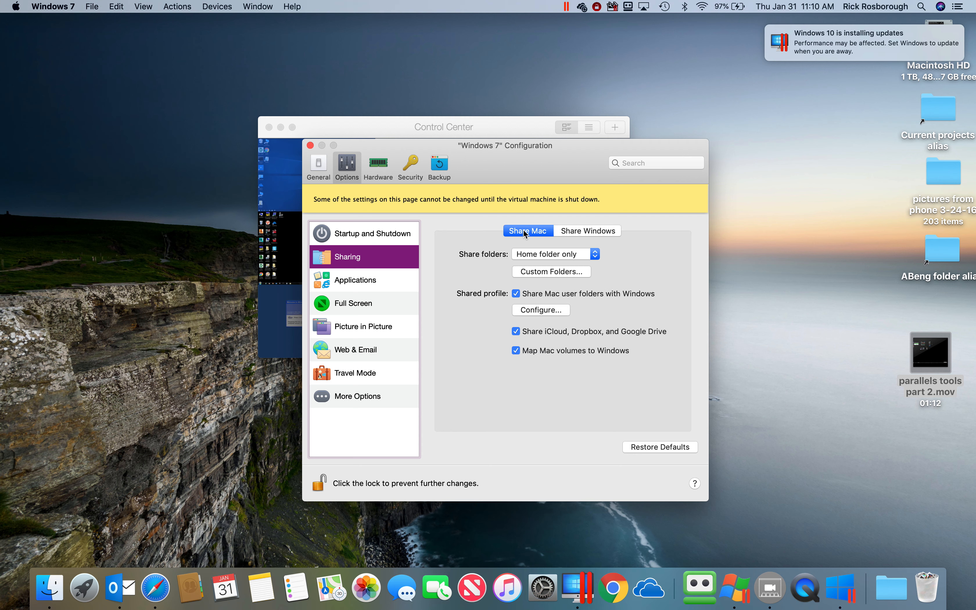
{"action": "left_click", "coordinate": [535, 311]}
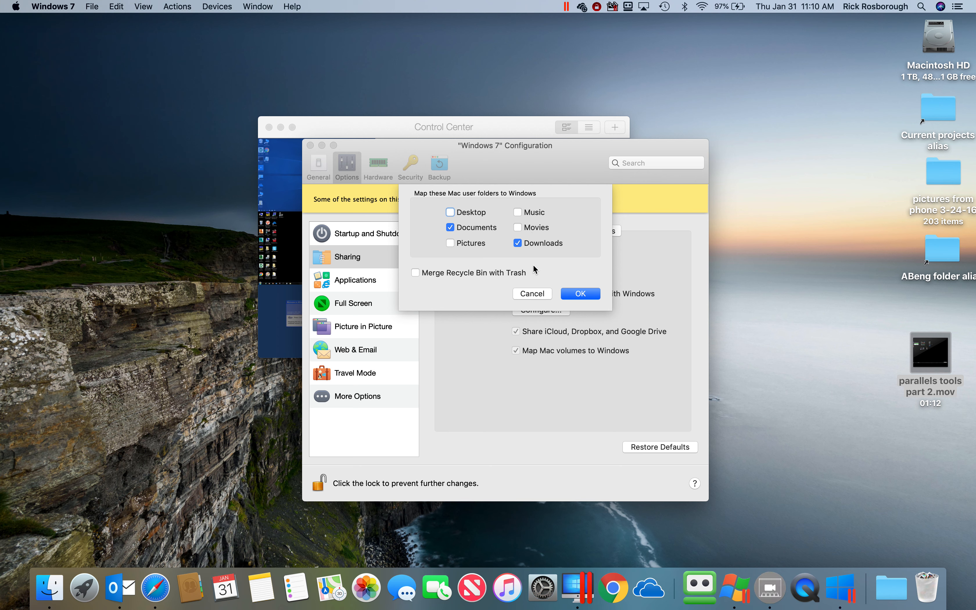
{"action": "left_click", "coordinate": [537, 294]}
{"action": "left_click", "coordinate": [584, 233]}
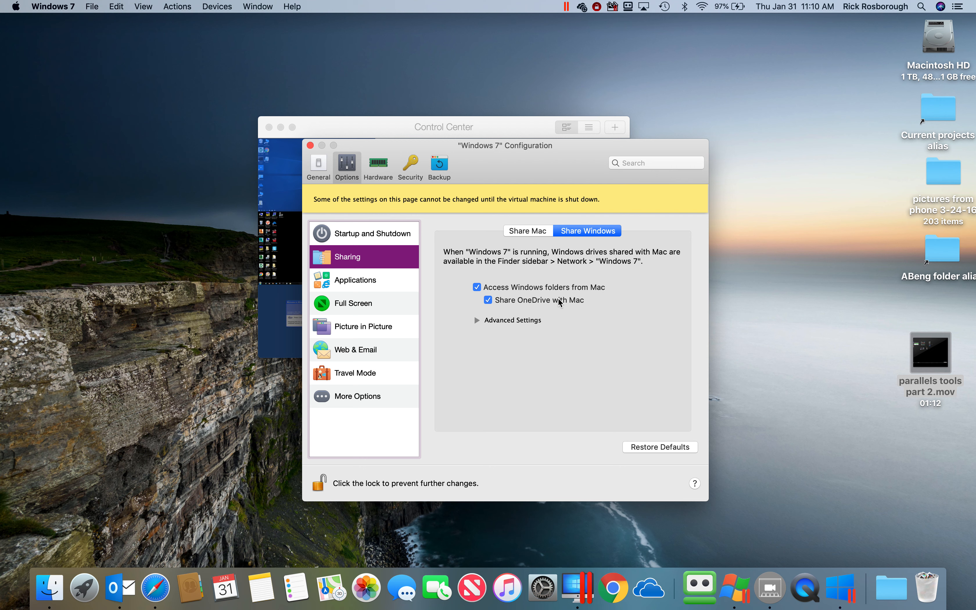
In the Windows 7 Applications options, enable Show Dock icons in Coherence only and disable Show Windows applications folder in Dock
{"action": "left_click", "coordinate": [368, 285]}
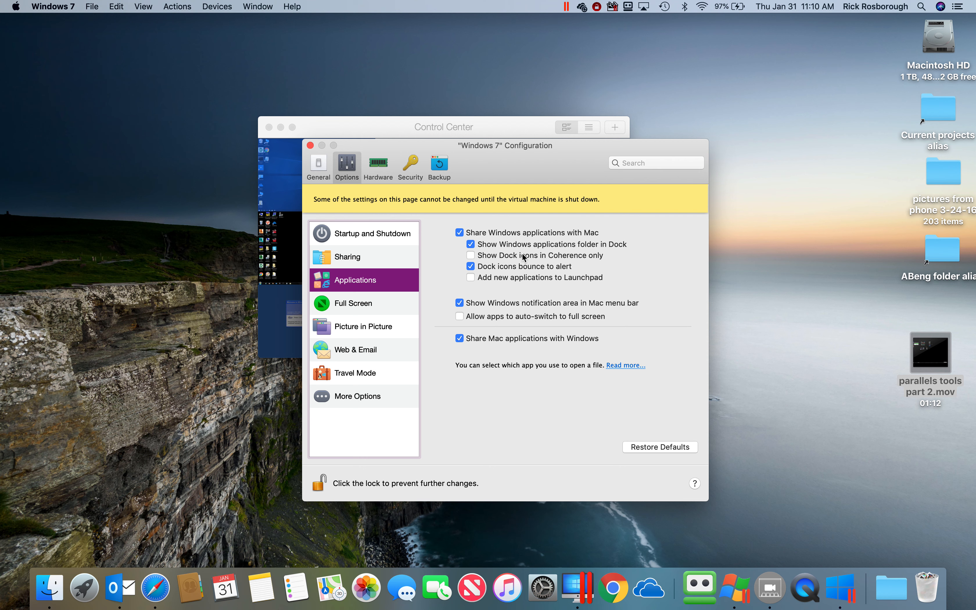
{"action": "left_click", "coordinate": [471, 256]}
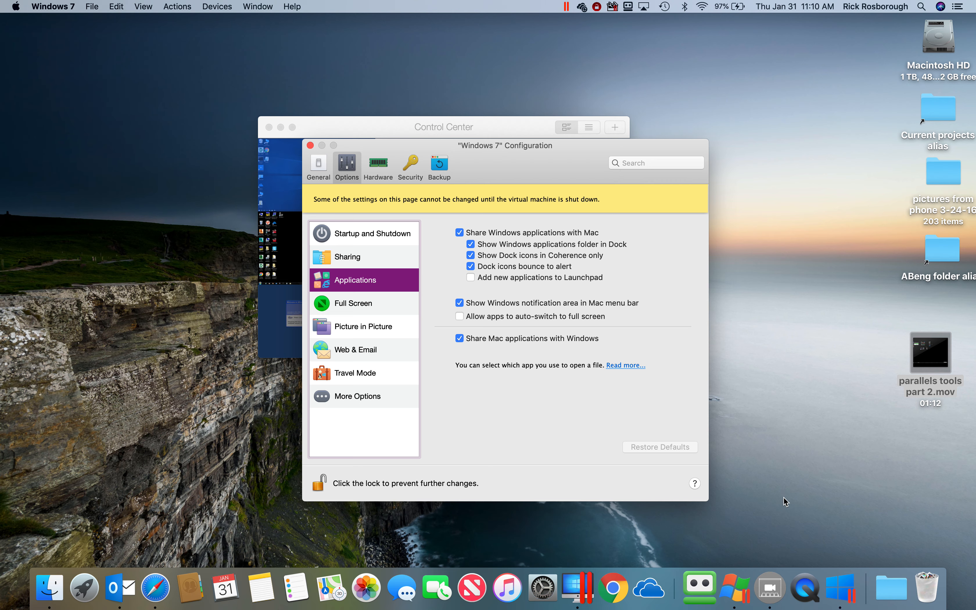
{"action": "left_click", "coordinate": [882, 578]}
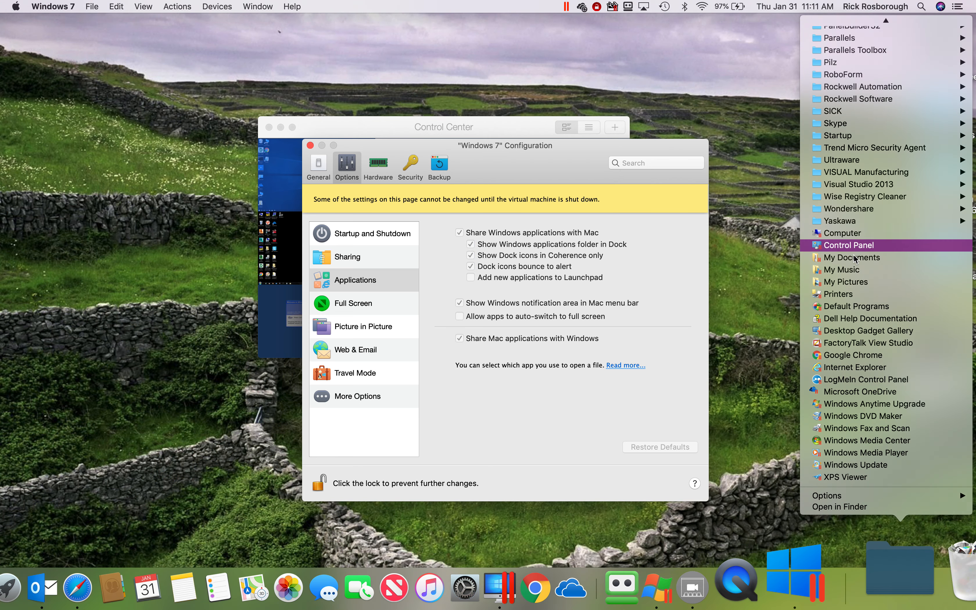
{"action": "left_click", "coordinate": [767, 365]}
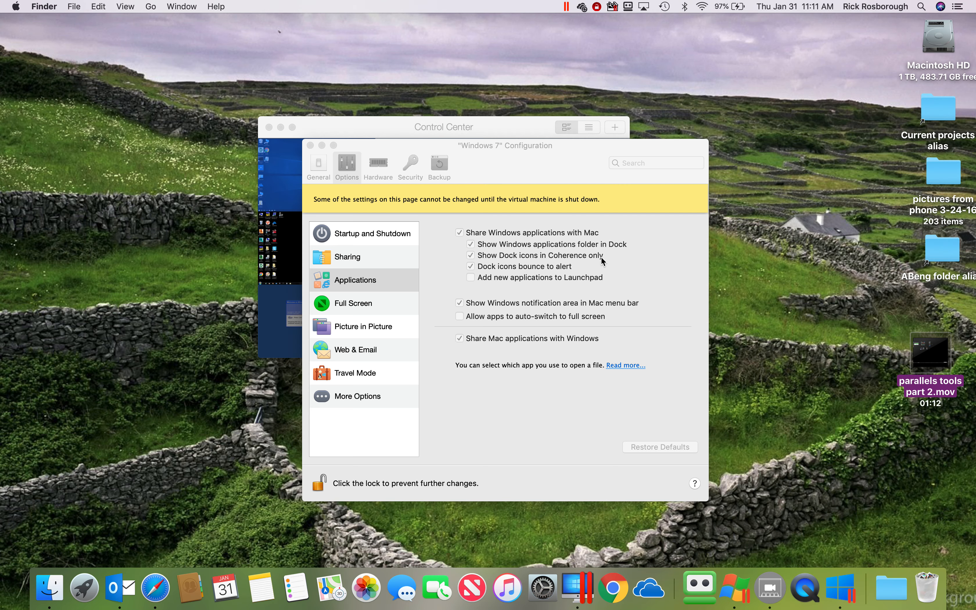
{"action": "left_click", "coordinate": [471, 245]}
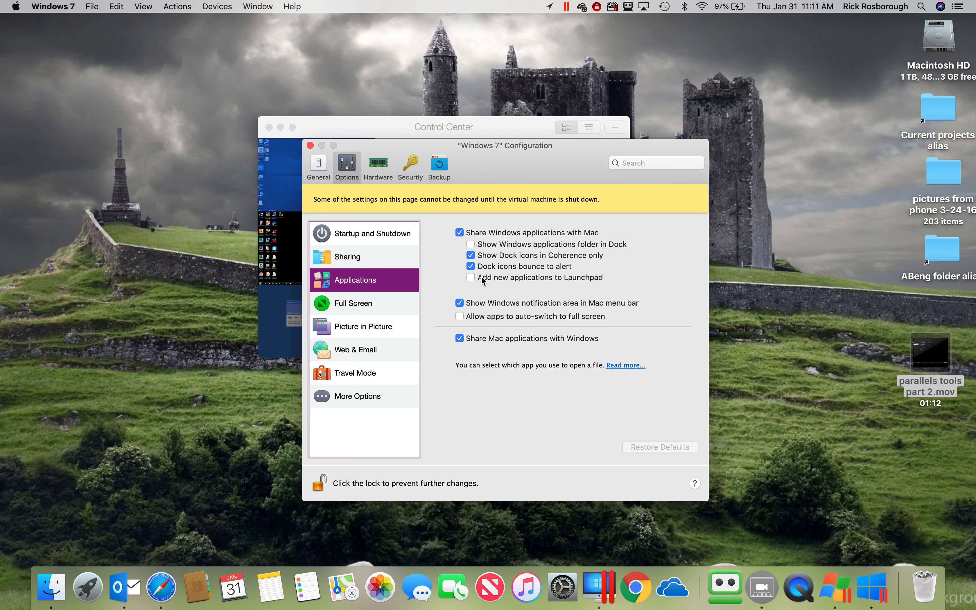
{"action": "left_click", "coordinate": [310, 145]}
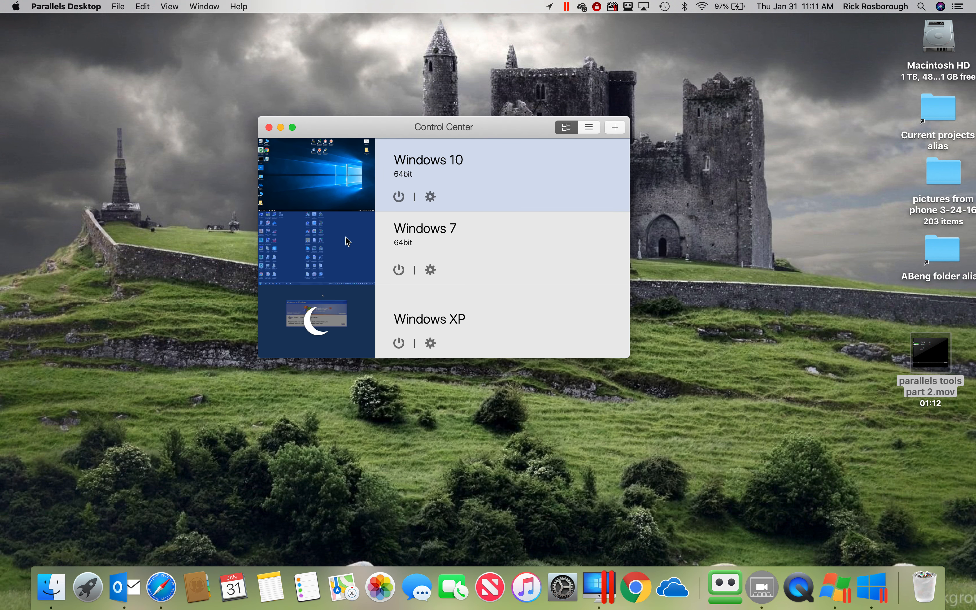
Stop the Windows 10 virtual machine and bring up the running Windows 7 virtual machine
{"action": "left_click", "coordinate": [399, 199]}
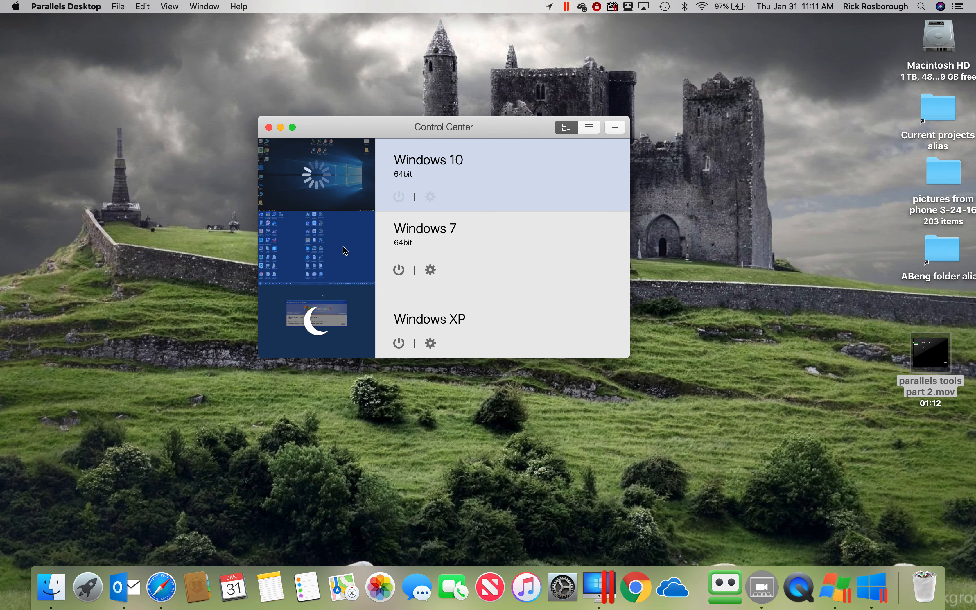
{"action": "left_click", "coordinate": [346, 250]}
{"action": "mouse_move", "coordinate": [346, 3]}
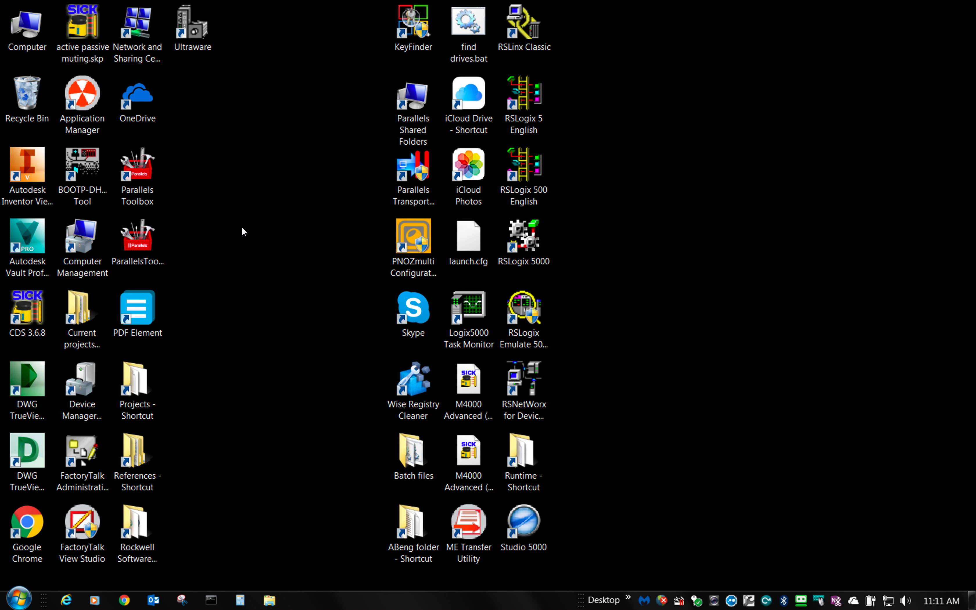
Move the Parallels Shared Folders shortcut to an empty desktop area away from the other icons and deselect it
{"action": "left_click_drag", "start_coordinate": [413, 109], "coordinate": [688, 109]}
{"action": "left_click", "coordinate": [709, 224]}
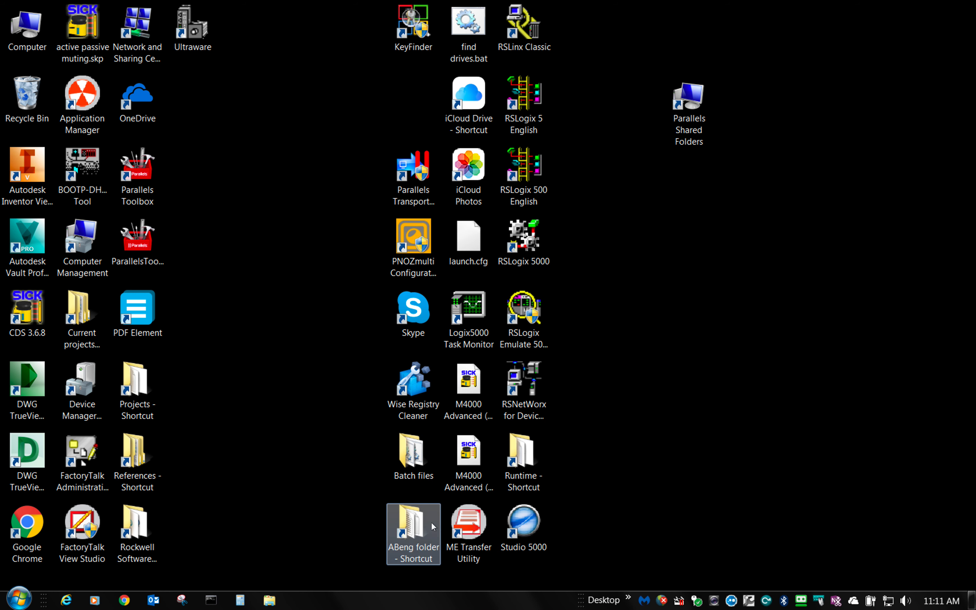
Open the Parallels Shared Folders shortcut and inspect the Mac entry under Network in the folder tree
{"action": "double_click", "coordinate": [693, 138]}
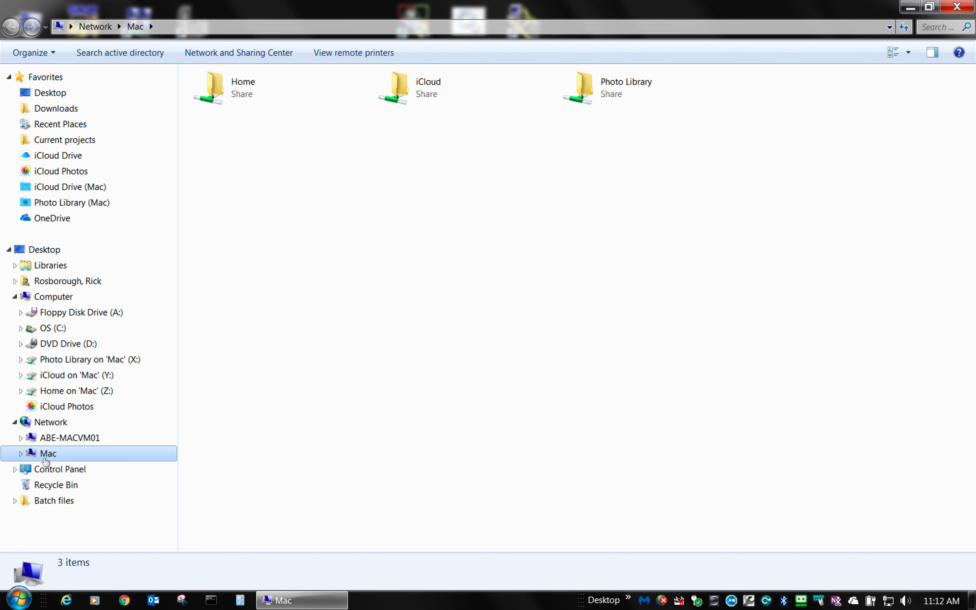
{"action": "left_click", "coordinate": [20, 453]}
{"action": "left_click", "coordinate": [21, 454]}
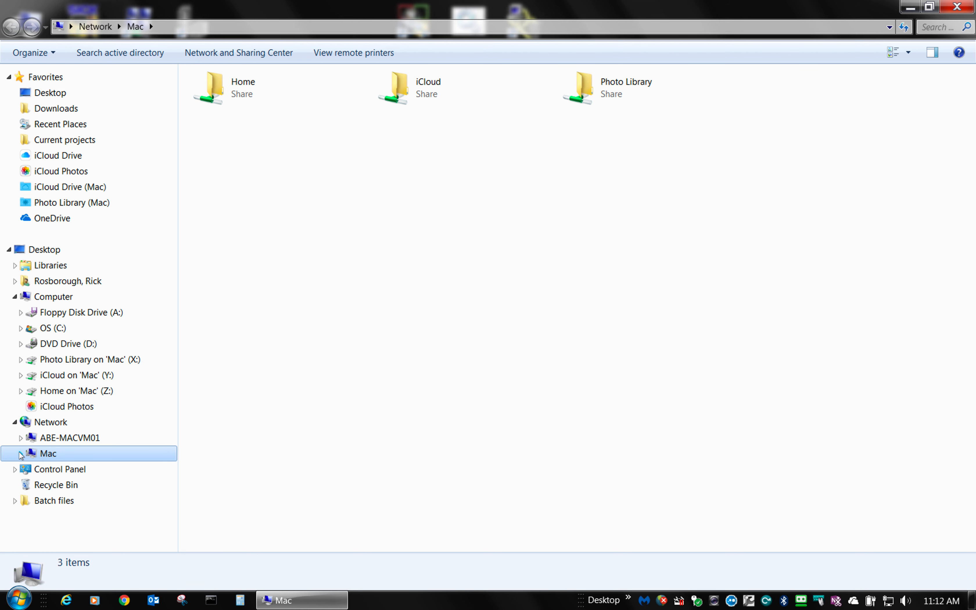